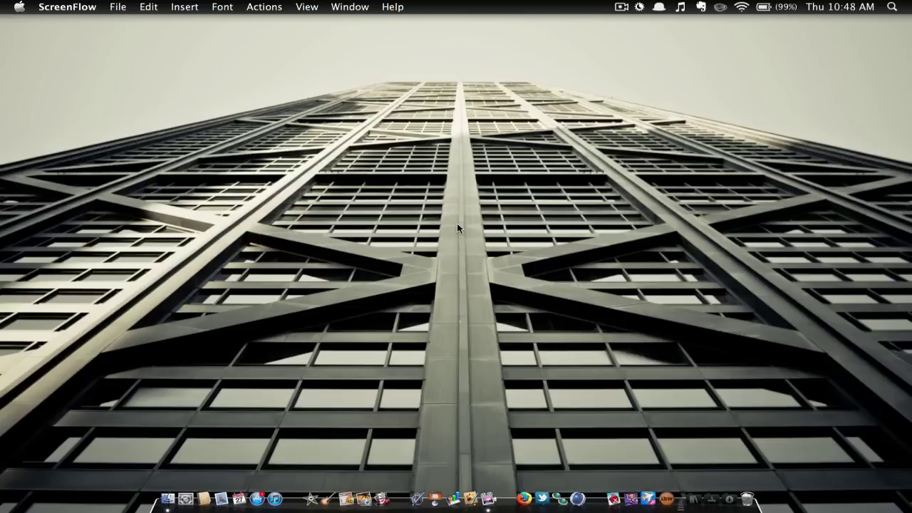
Step: Launch iHomework from the Dock
{"action": "left_click", "coordinate": [669, 492]}
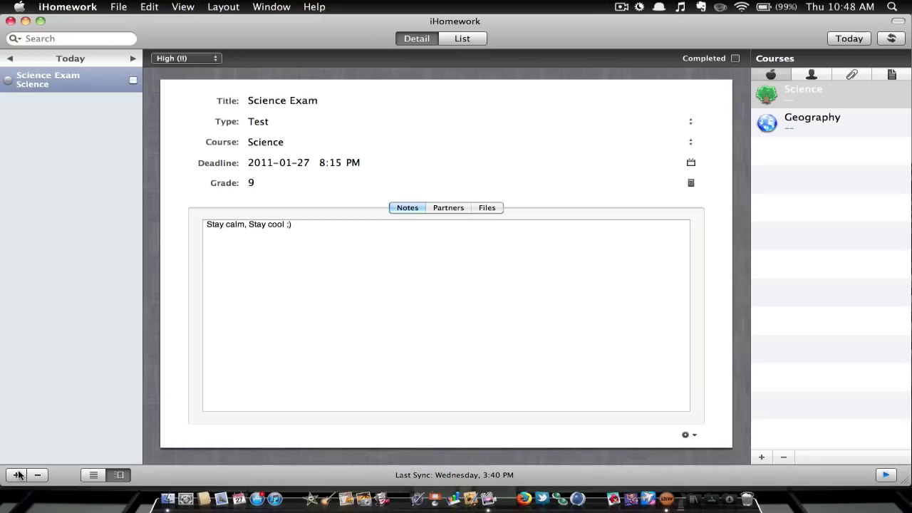
Step: Select the Science Exam entry in the sidebar list to display its full details
{"action": "left_click", "coordinate": [55, 327]}
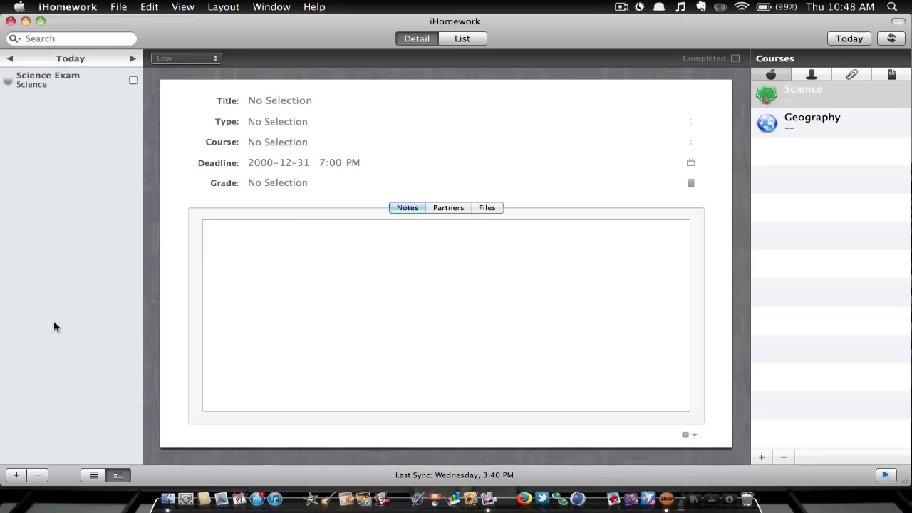
{"action": "left_click", "coordinate": [39, 86]}
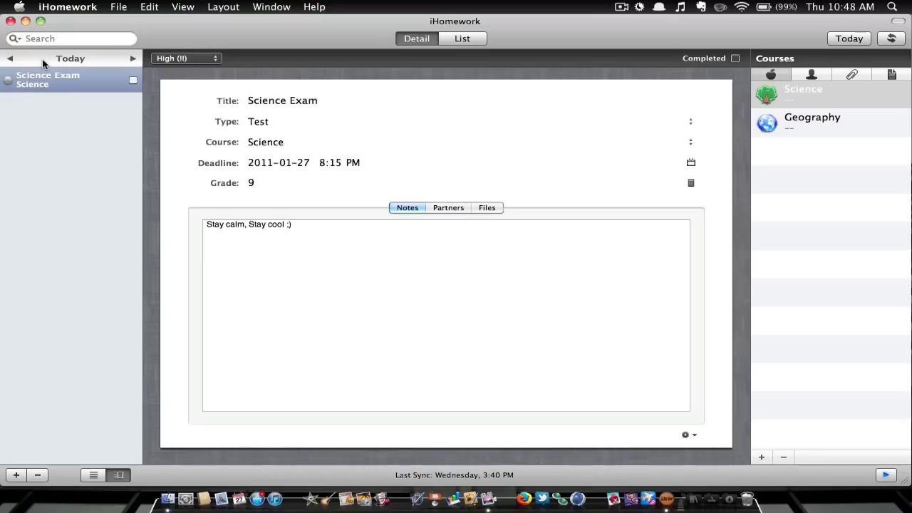
{"action": "left_click", "coordinate": [78, 138]}
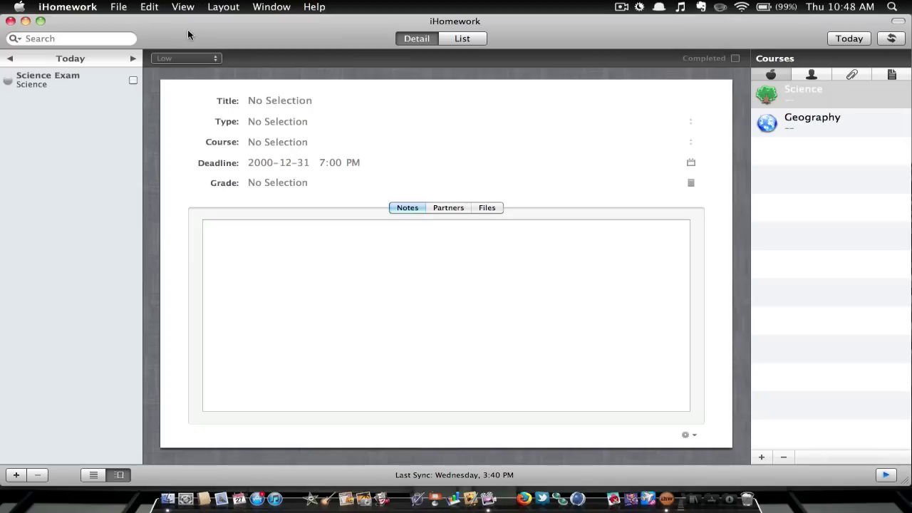
{"action": "left_click", "coordinate": [28, 77]}
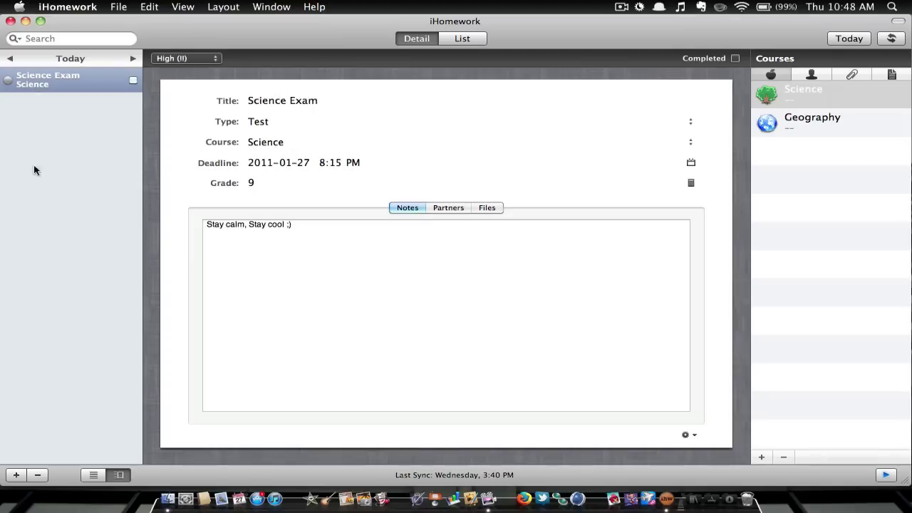
Step: Create a new Homework assignment titled 'Read pg 23' for the Geography course
{"action": "left_click", "coordinate": [16, 475]}
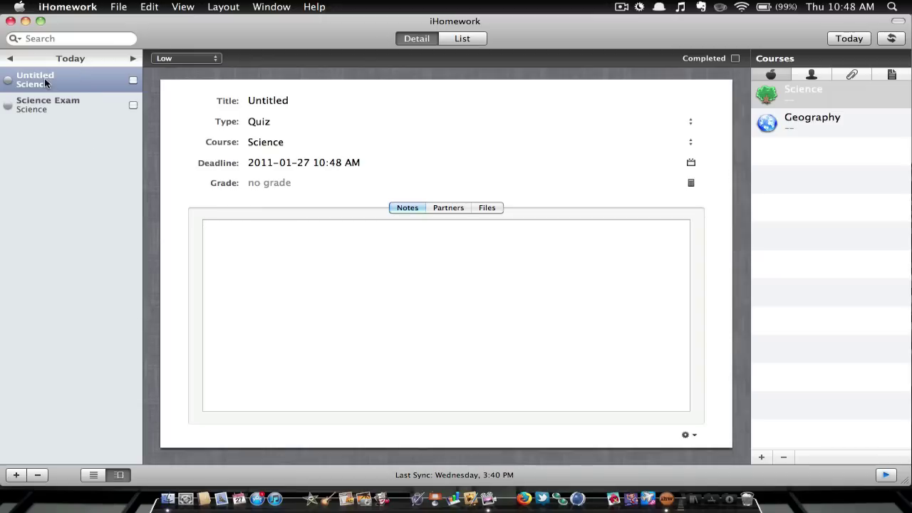
{"action": "left_click", "coordinate": [297, 106]}
{"action": "key", "text": "BackSpace"}
{"action": "key", "text": "BackSpace"}
{"action": "key", "text": "BackSpace"}
{"action": "key", "text": "BackSpace"}
{"action": "key", "text": "BackSpace"}
{"action": "key", "text": "BackSpace"}
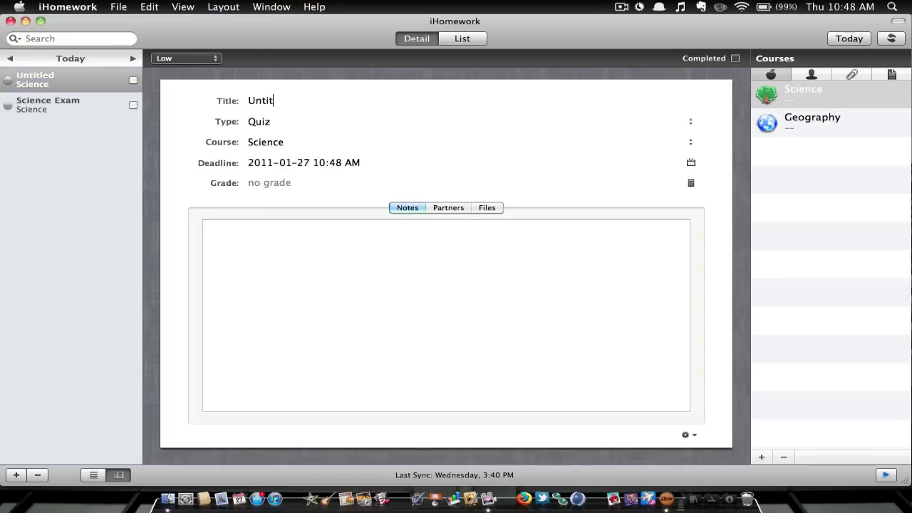
{"action": "type", "text": "Read pg 23"}
{"action": "left_click", "coordinate": [264, 122]}
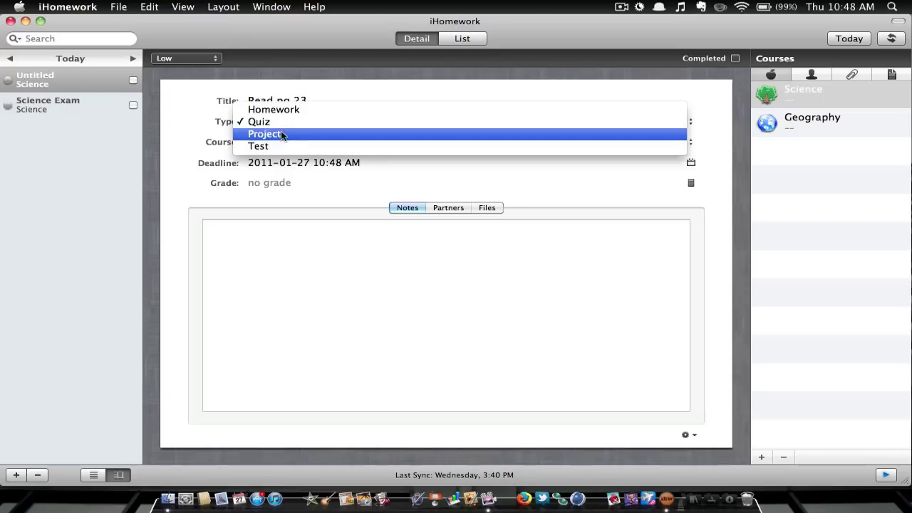
{"action": "left_click", "coordinate": [280, 112]}
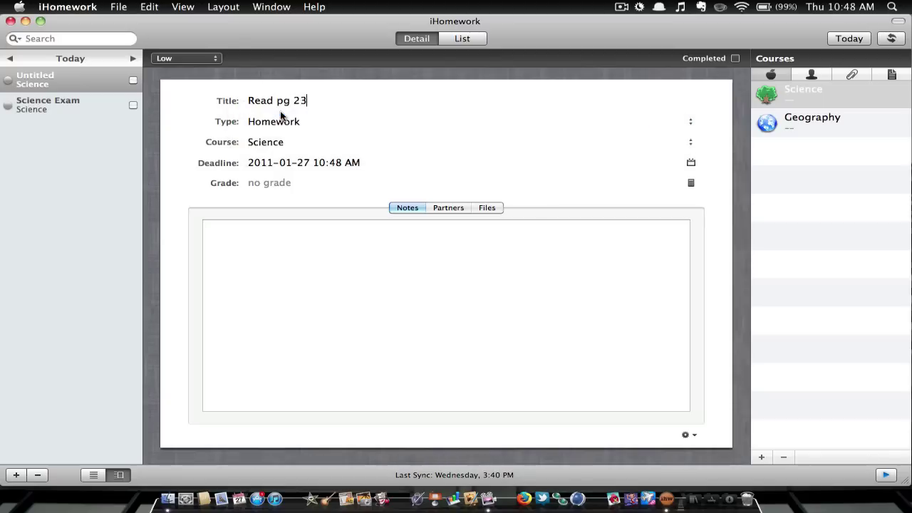
{"action": "left_click", "coordinate": [283, 145]}
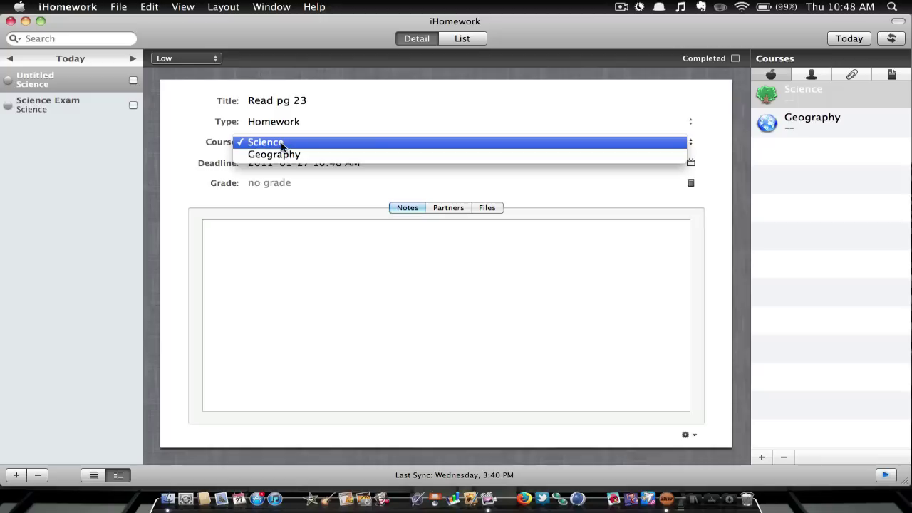
{"action": "left_click", "coordinate": [279, 152]}
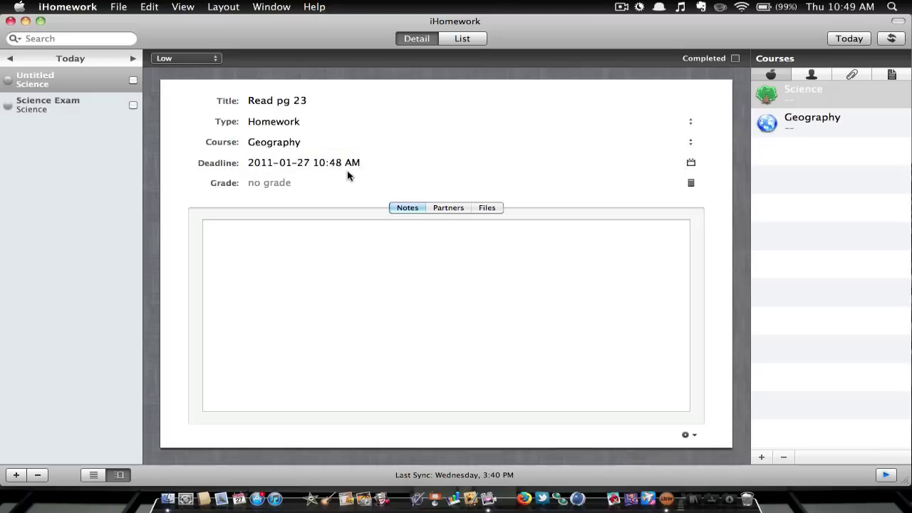
Step: Set the homework's deadline day to 28 and its grade to 9
{"action": "left_click", "coordinate": [303, 164]}
{"action": "type", "text": "28"}
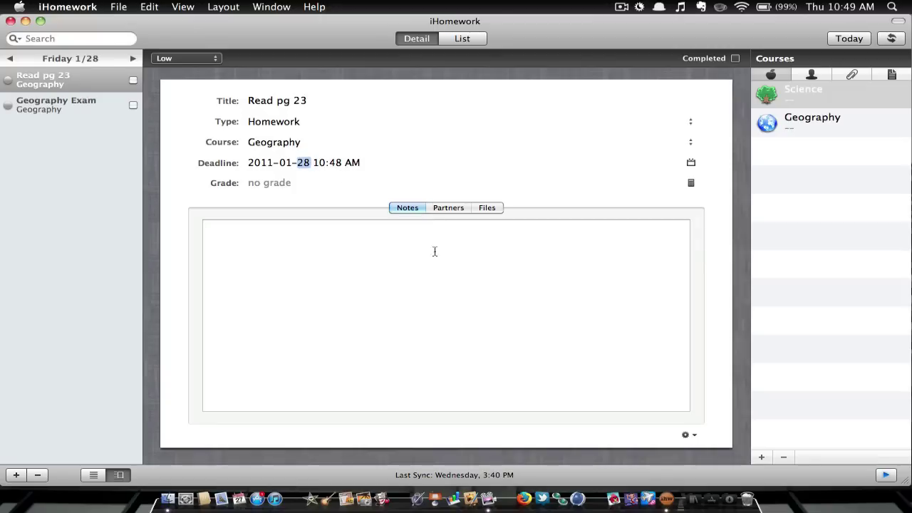
{"action": "left_click", "coordinate": [302, 186]}
{"action": "left_click", "coordinate": [328, 263]}
{"action": "left_click", "coordinate": [260, 187]}
{"action": "type", "text": "9"}
{"action": "left_click", "coordinate": [448, 209]}
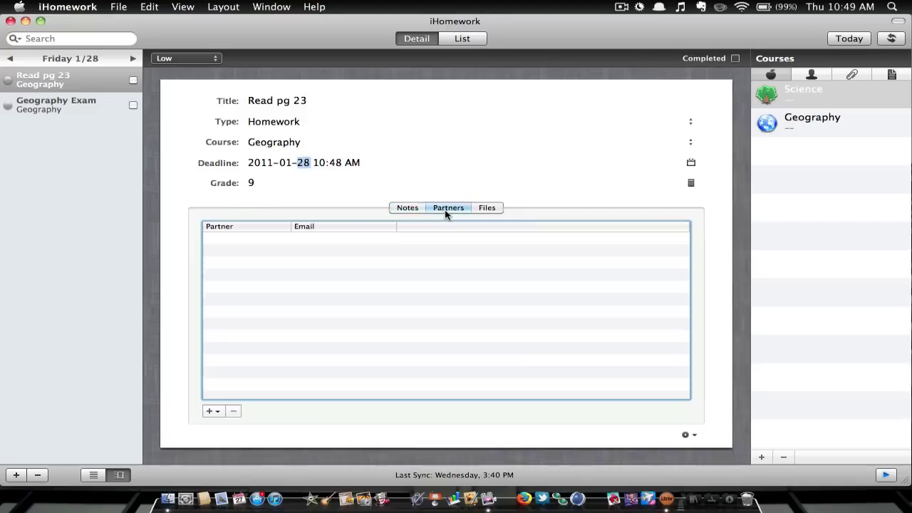
{"action": "left_click", "coordinate": [206, 411]}
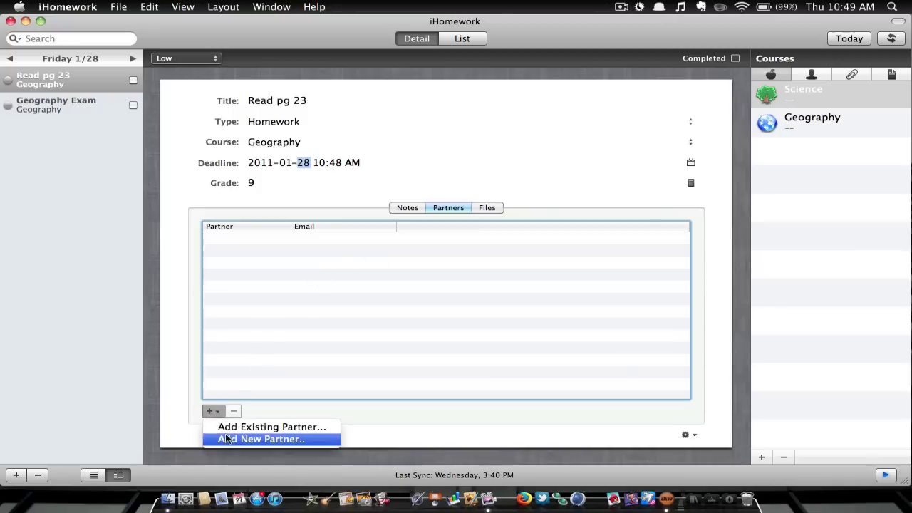
{"action": "left_click", "coordinate": [218, 410]}
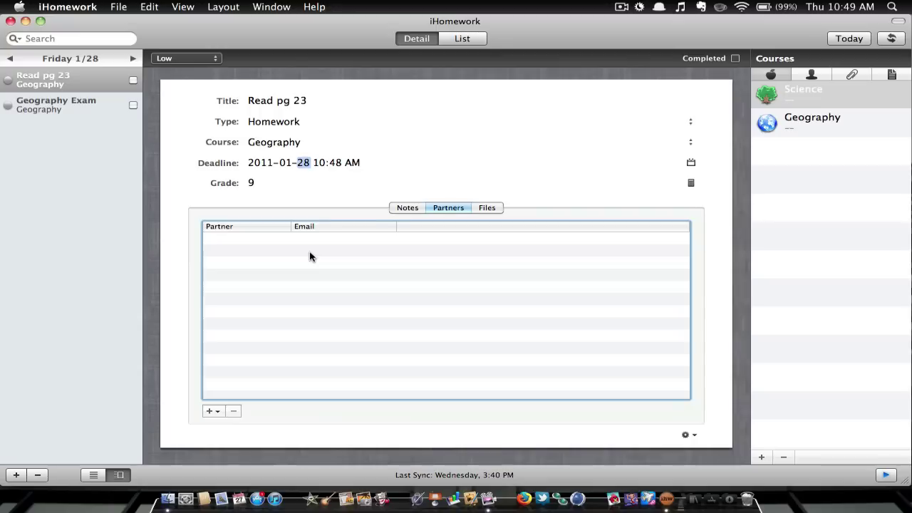
{"action": "left_click", "coordinate": [493, 209]}
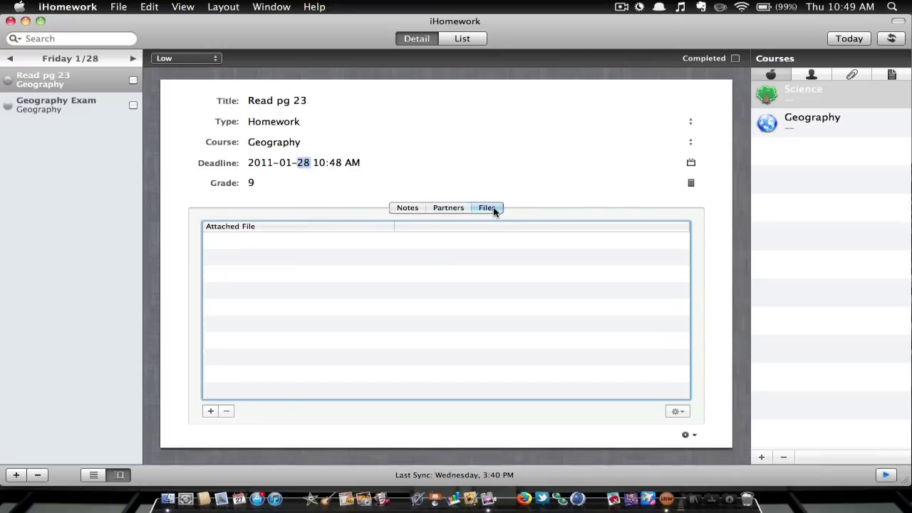
{"action": "left_click", "coordinate": [437, 209]}
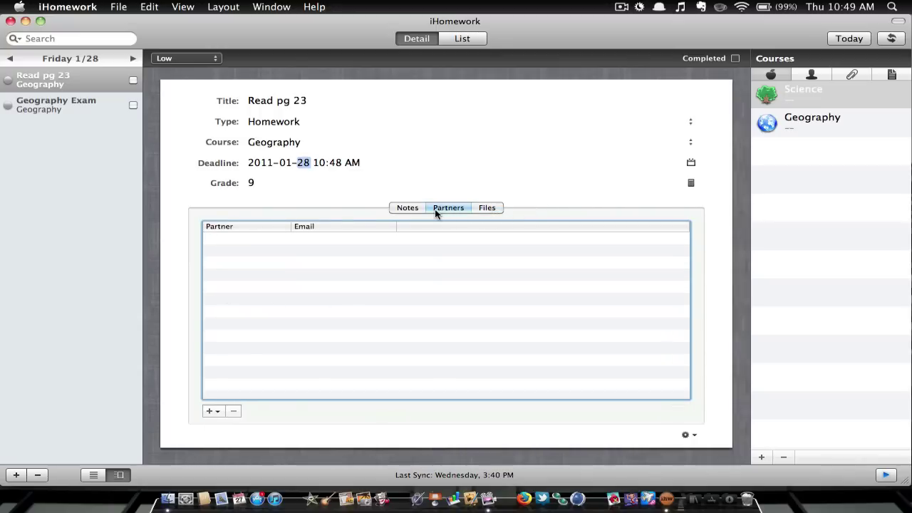
{"action": "left_click", "coordinate": [398, 209]}
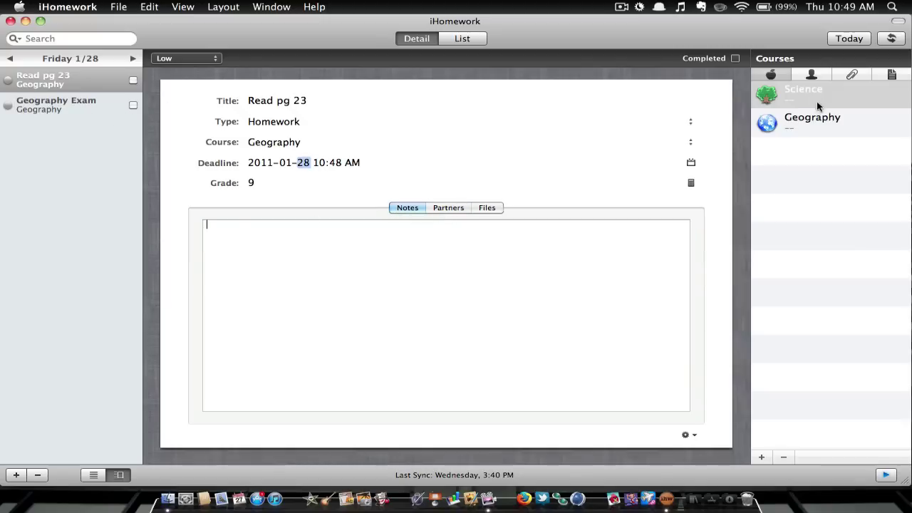
Step: Add a new course named 'English'
{"action": "left_click", "coordinate": [762, 456]}
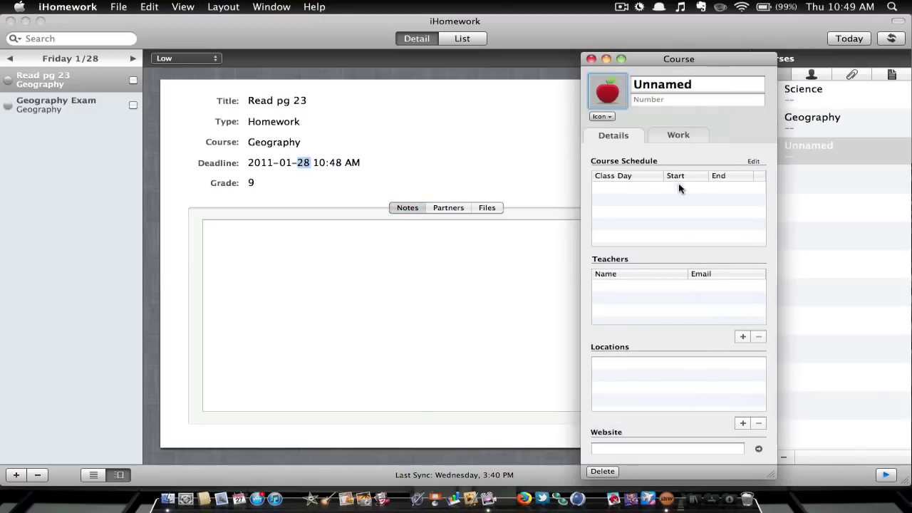
{"action": "left_click", "coordinate": [715, 84]}
{"action": "type", "text": "English"}
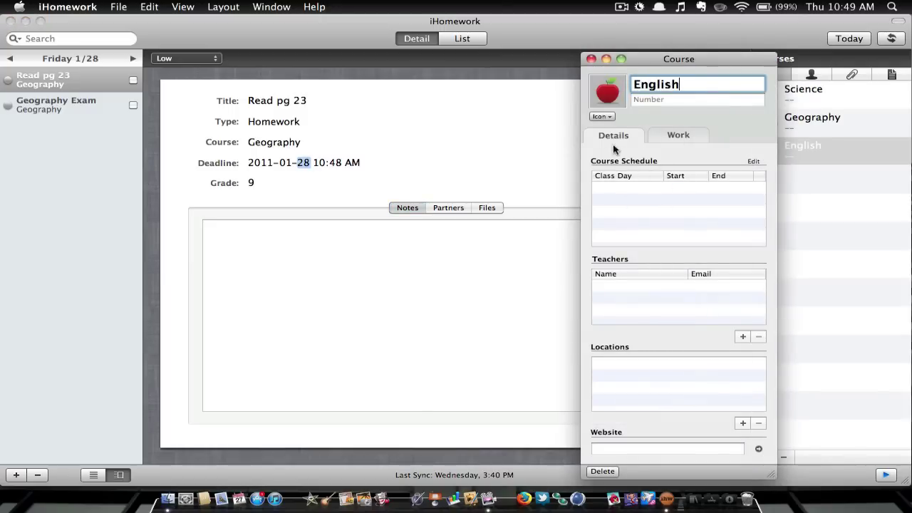
Step: Give English the green books icon, check its schedule, teachers and locations, then close it
{"action": "left_click", "coordinate": [602, 116]}
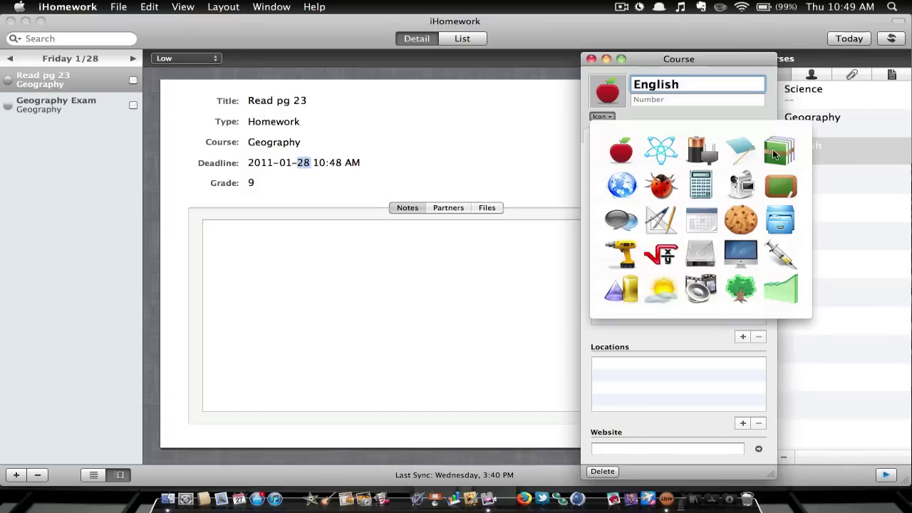
{"action": "left_click", "coordinate": [777, 152]}
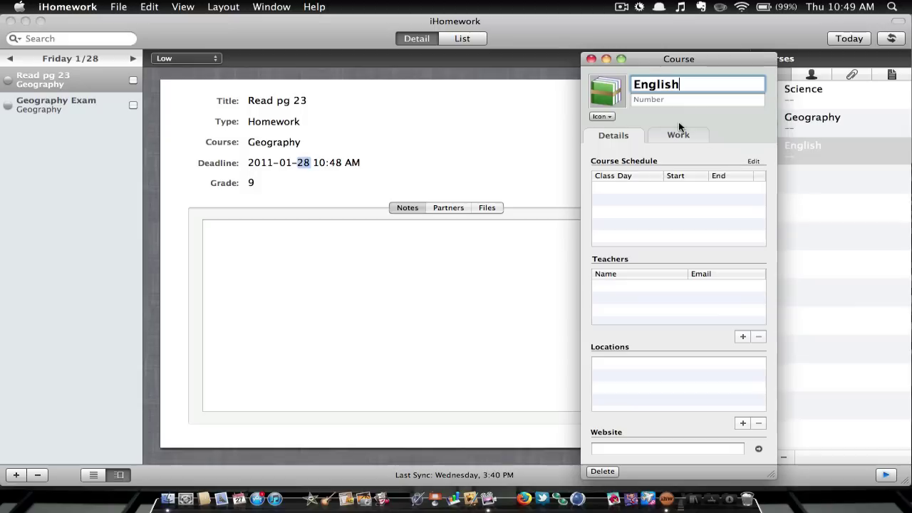
{"action": "left_click", "coordinate": [613, 191]}
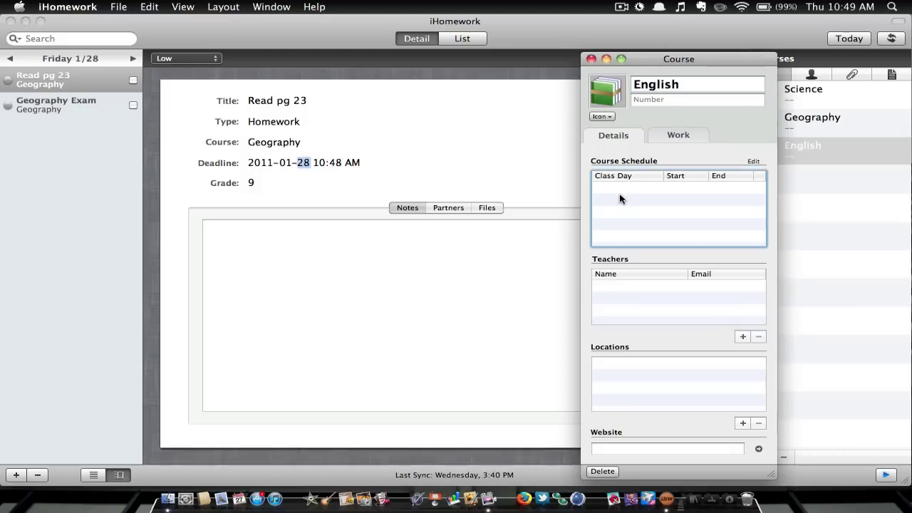
{"action": "left_click", "coordinate": [627, 314]}
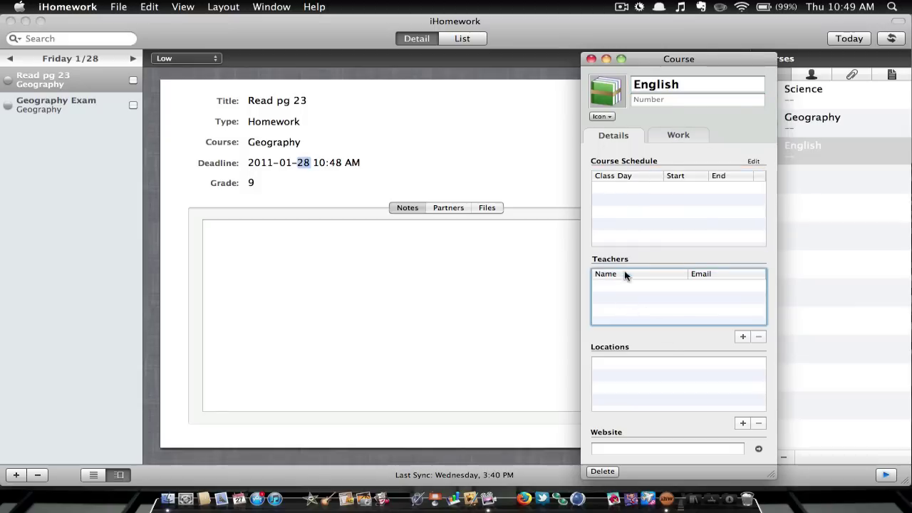
{"action": "left_click", "coordinate": [630, 388]}
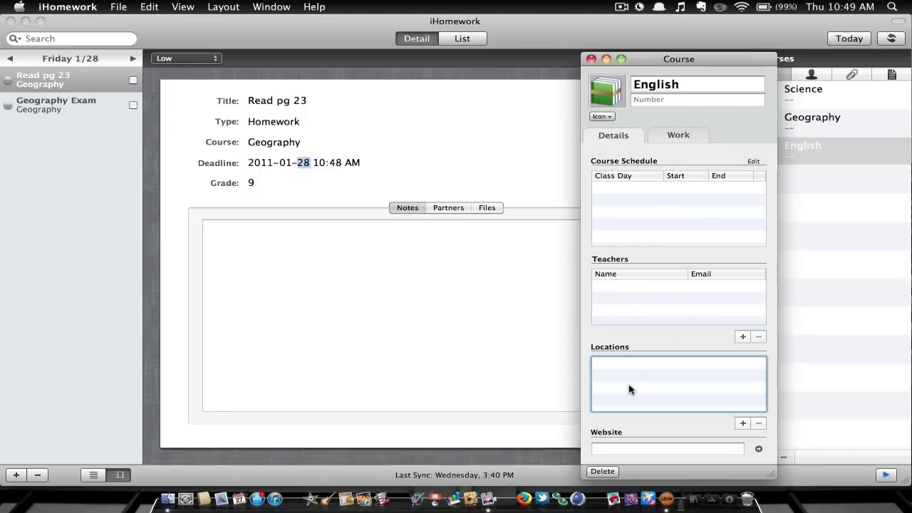
{"action": "left_click", "coordinate": [591, 59]}
Step: Cycle the side panel through the Teachers, Reminders and Reading views
{"action": "left_click", "coordinate": [821, 74]}
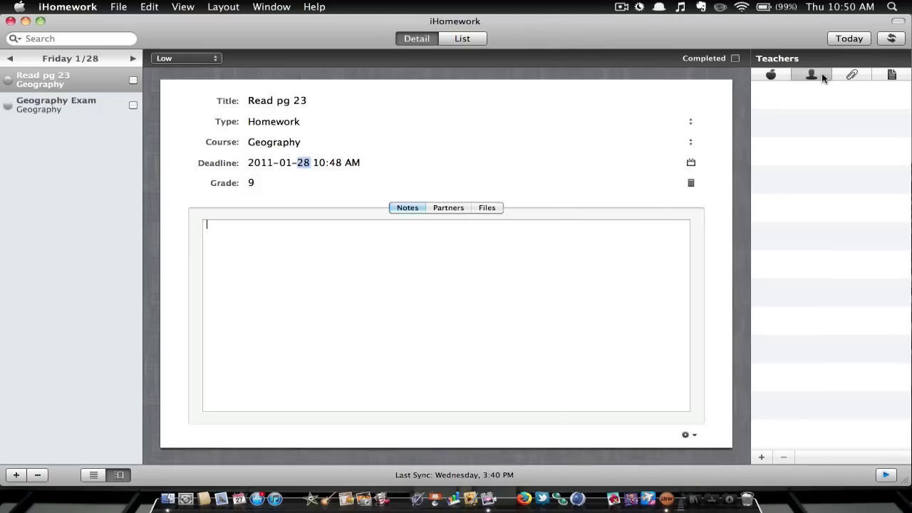
{"action": "left_click", "coordinate": [849, 78]}
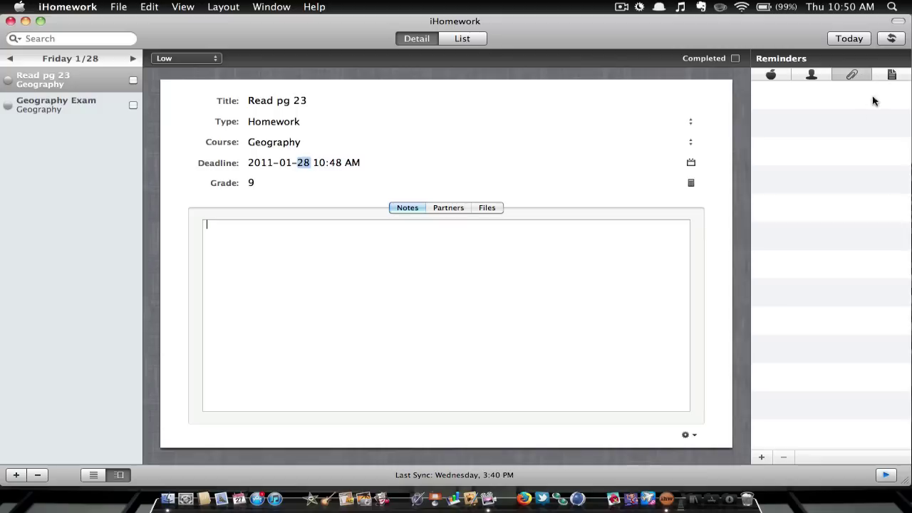
{"action": "left_click", "coordinate": [890, 76]}
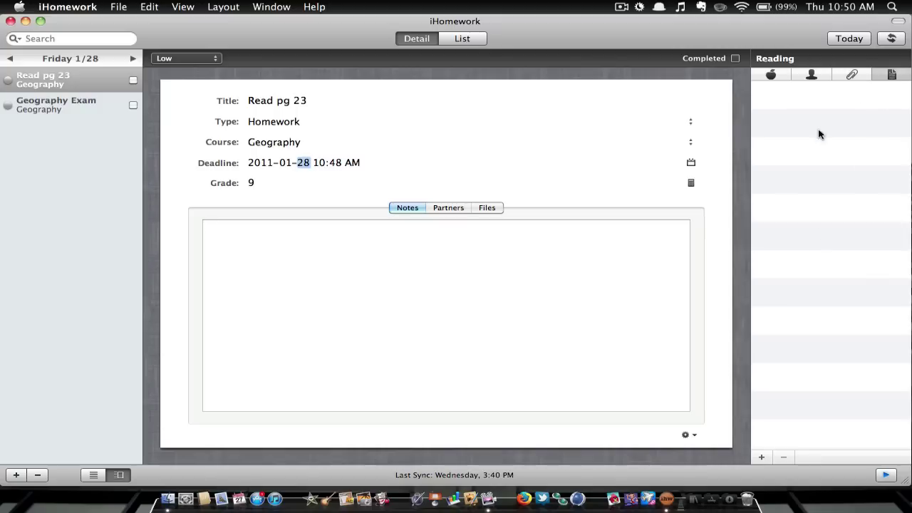
Step: Browse from today to Saturday 1/29 and back, then tick the Science Exam as completed
{"action": "left_click", "coordinate": [858, 40]}
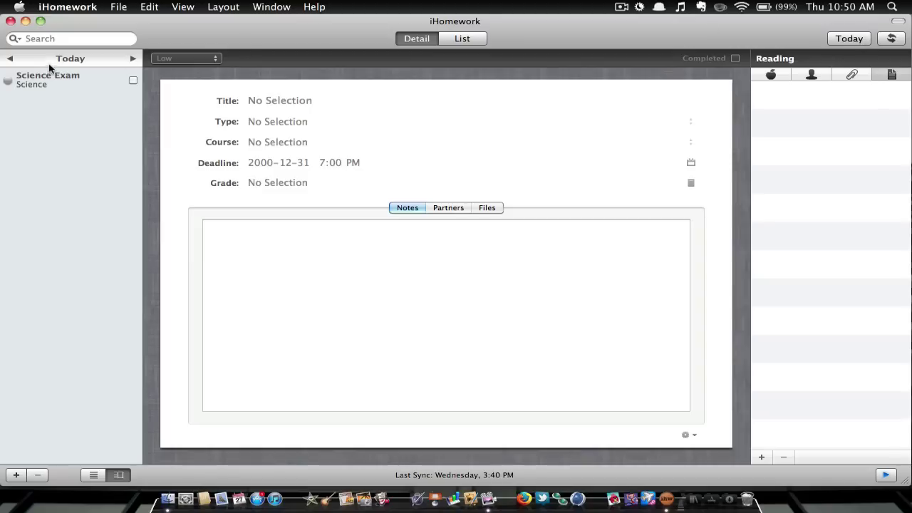
{"action": "left_click", "coordinate": [134, 59]}
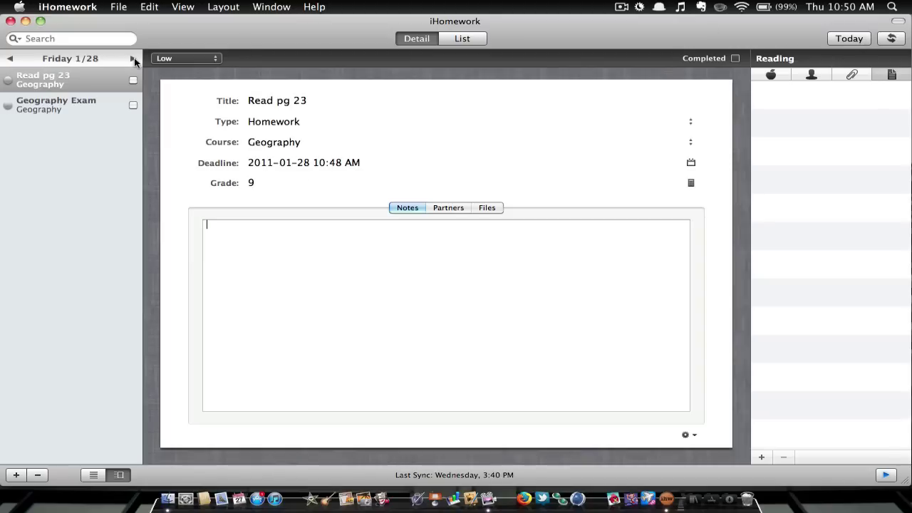
{"action": "left_click", "coordinate": [133, 59]}
{"action": "left_click", "coordinate": [10, 59]}
{"action": "left_click", "coordinate": [10, 59]}
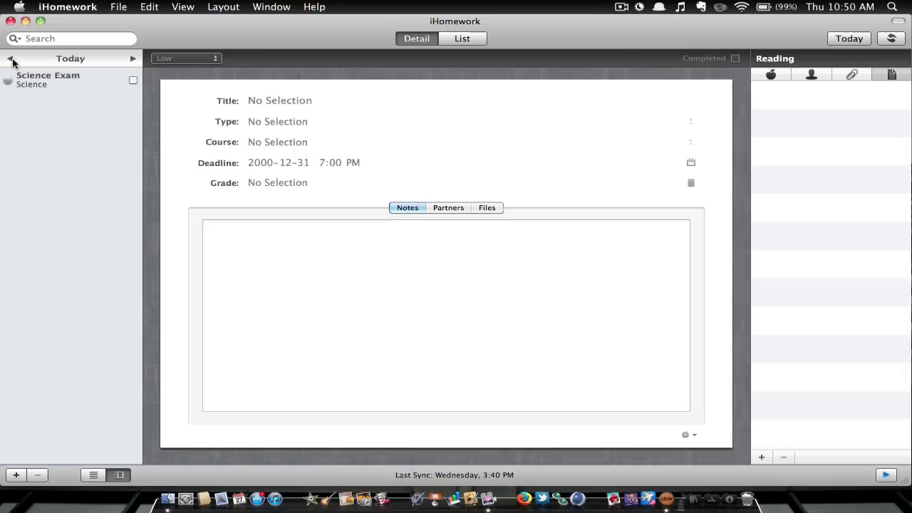
{"action": "left_click", "coordinate": [133, 81]}
{"action": "left_click", "coordinate": [88, 134]}
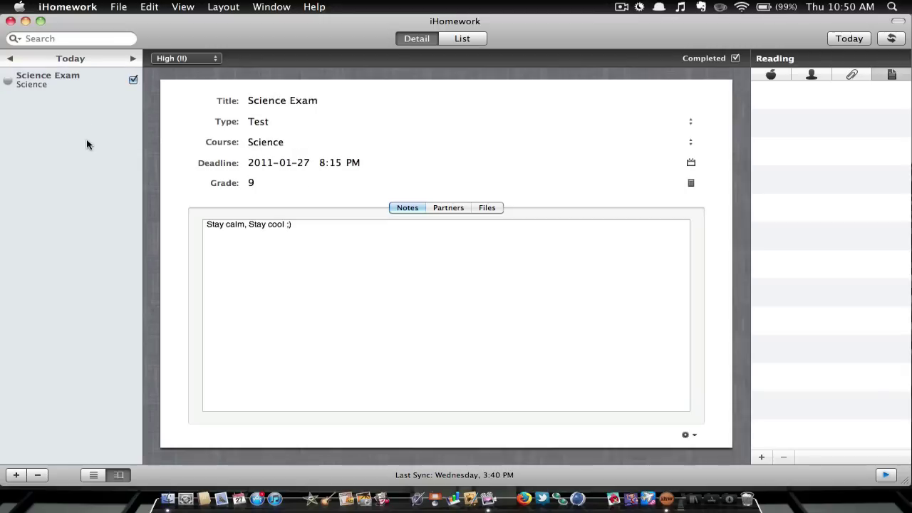
{"action": "left_click", "coordinate": [462, 40]}
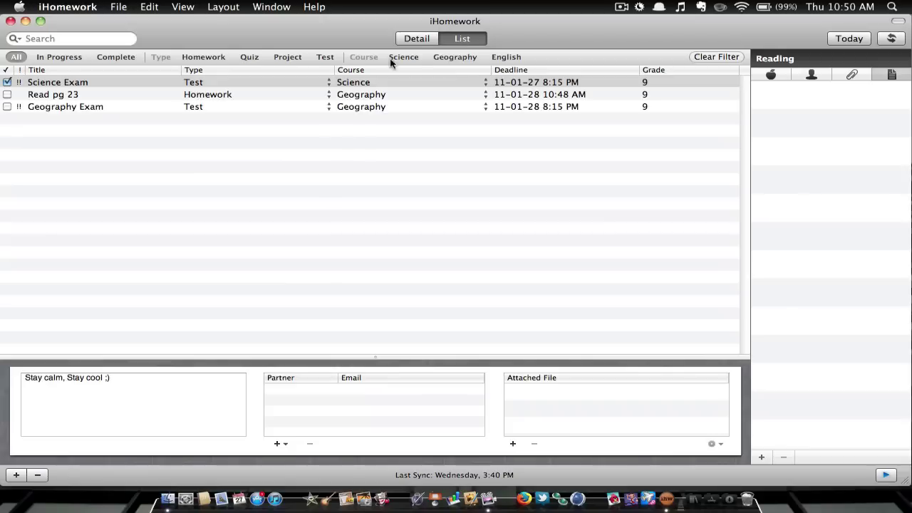
{"action": "left_click", "coordinate": [414, 43]}
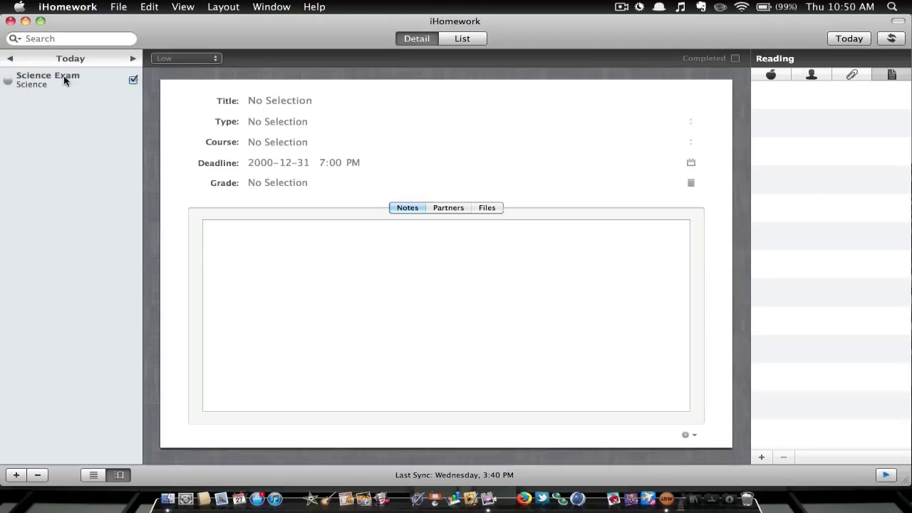
{"action": "left_click", "coordinate": [93, 474]}
{"action": "left_click", "coordinate": [118, 476]}
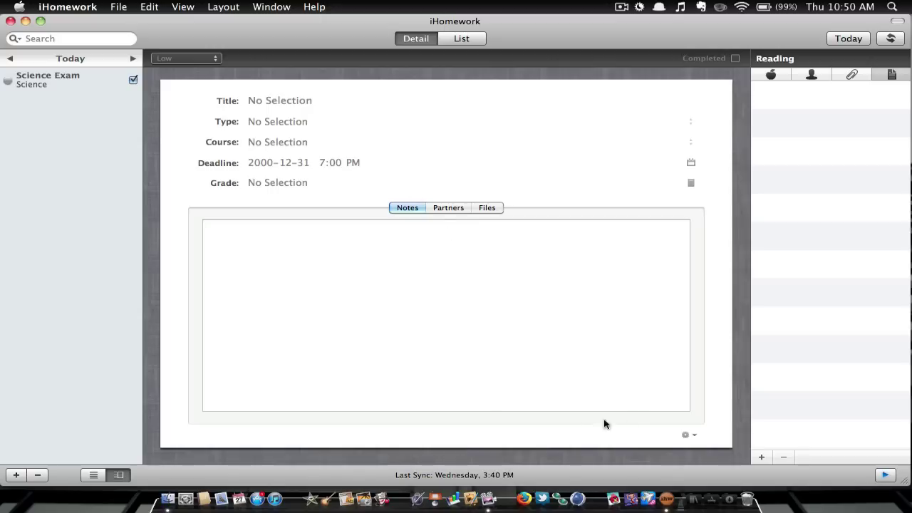
{"action": "mouse_move", "coordinate": [668, 502]}
{"action": "left_click", "coordinate": [891, 39]}
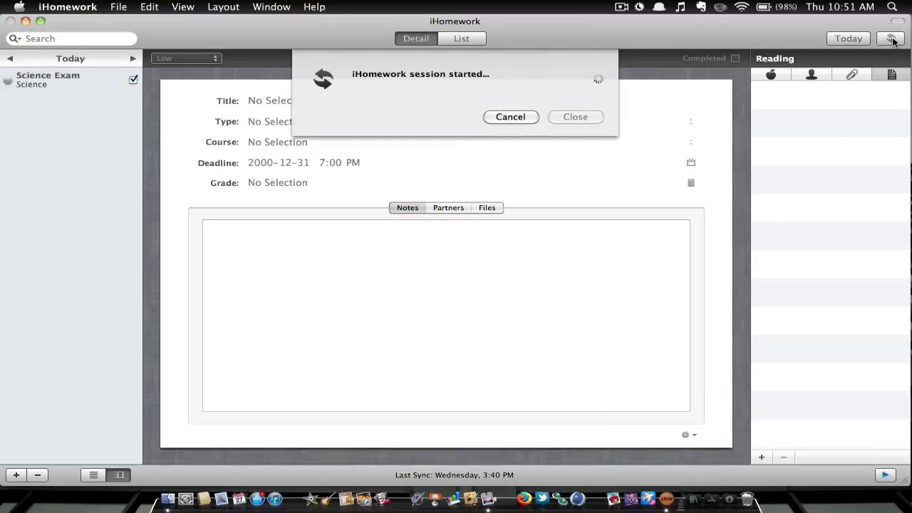
{"action": "left_click", "coordinate": [511, 118]}
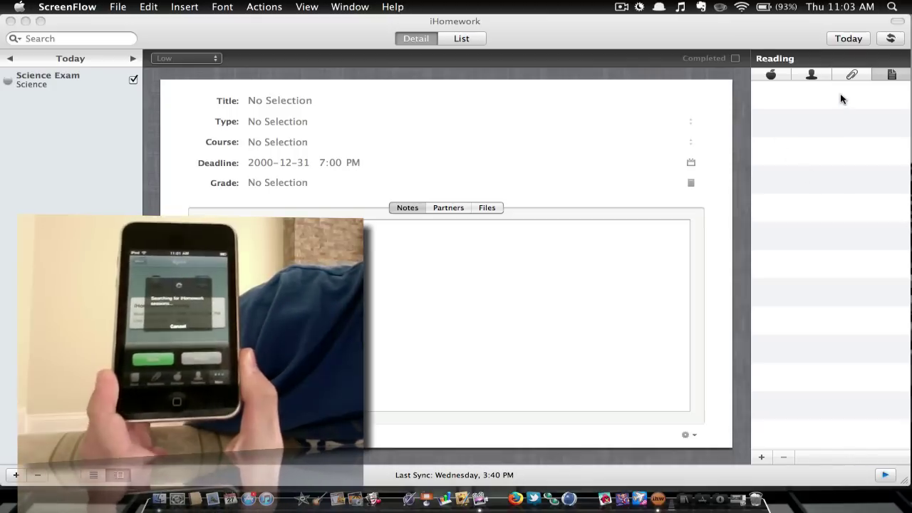
Step: Sync the planner with the iPod, updating the last sync to Thursday 11:03 AM
{"action": "left_click", "coordinate": [900, 38]}
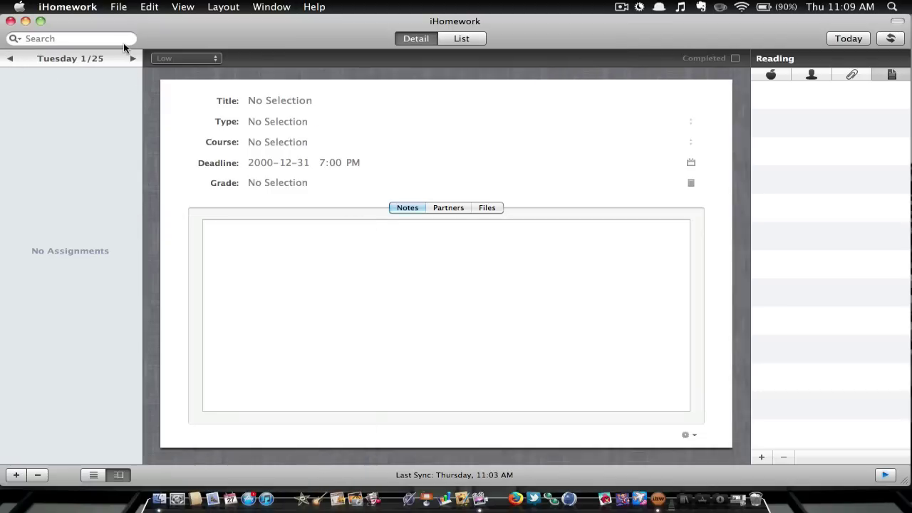
Step: Step the sidebar date forward to Friday 1/28 to show Read pg 23 and Geography Exam
{"action": "left_click", "coordinate": [131, 60]}
{"action": "left_click", "coordinate": [130, 60]}
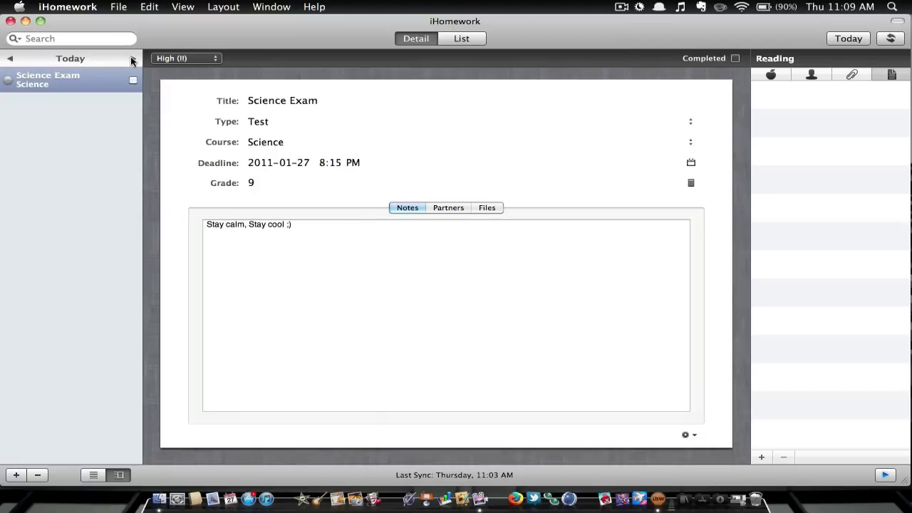
{"action": "left_click", "coordinate": [131, 59]}
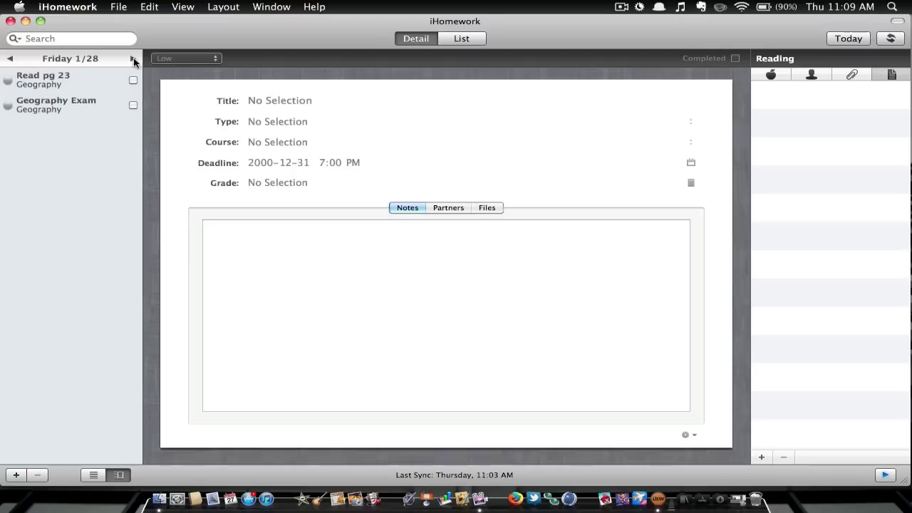